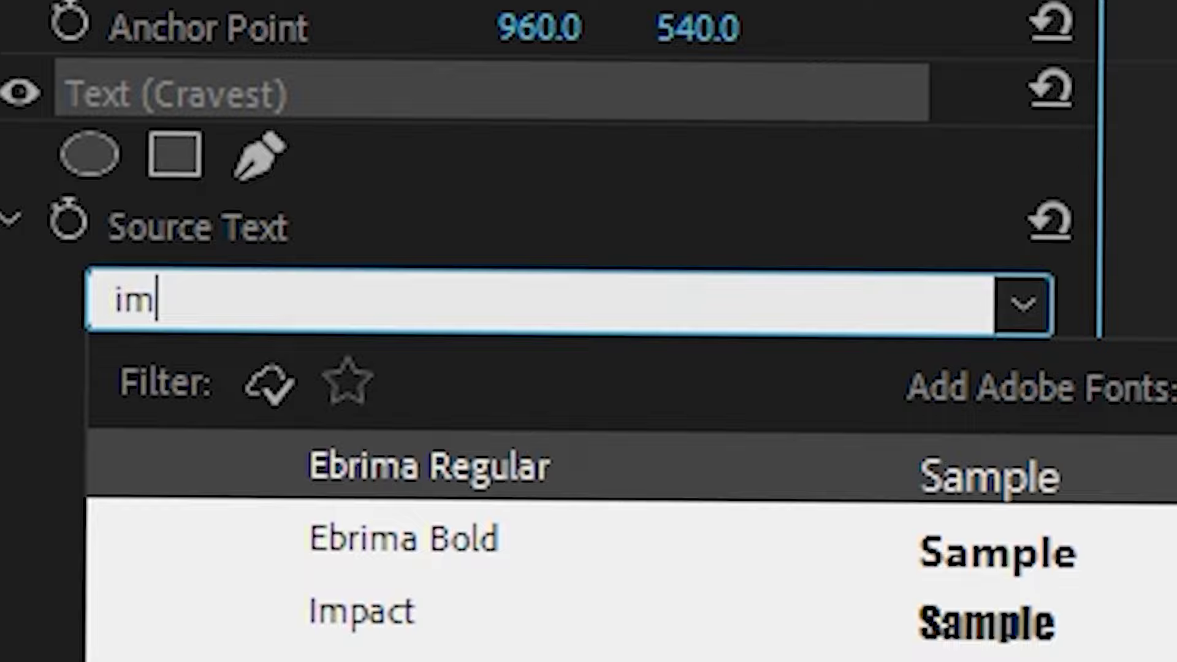
Set the Cravest title font to Impact with a fully saturated bright yellow fill.
type("p")
left_click(445, 480)
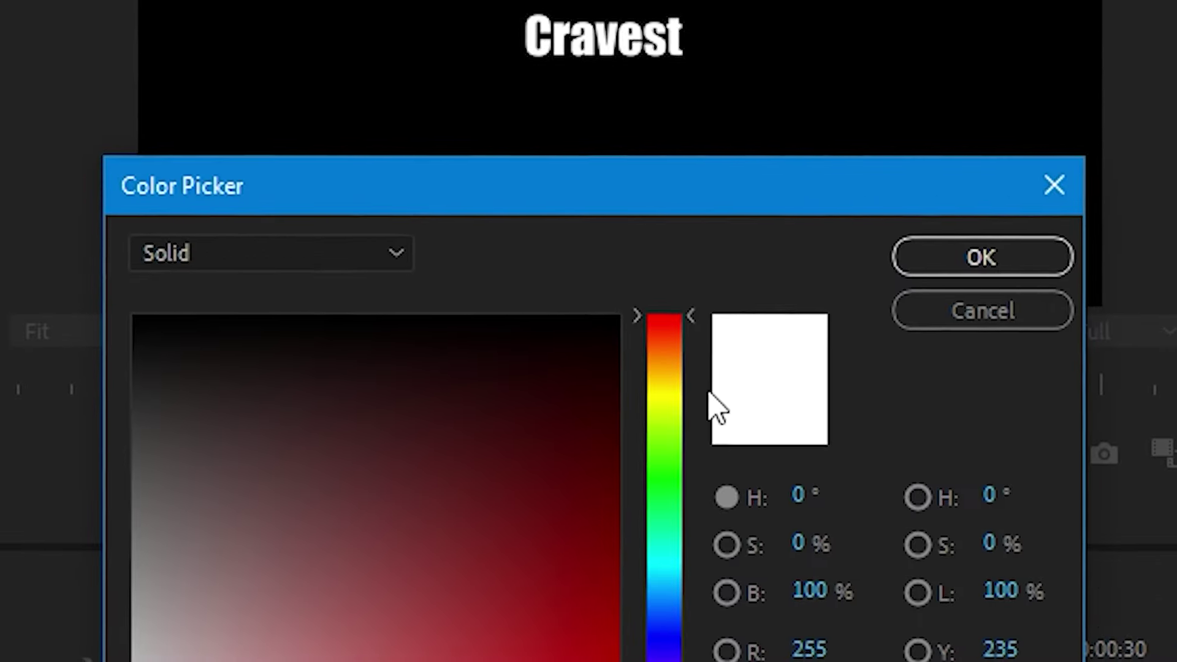
left_click(667, 397)
left_click(486, 643)
left_click_drag(486, 643, 632, 306)
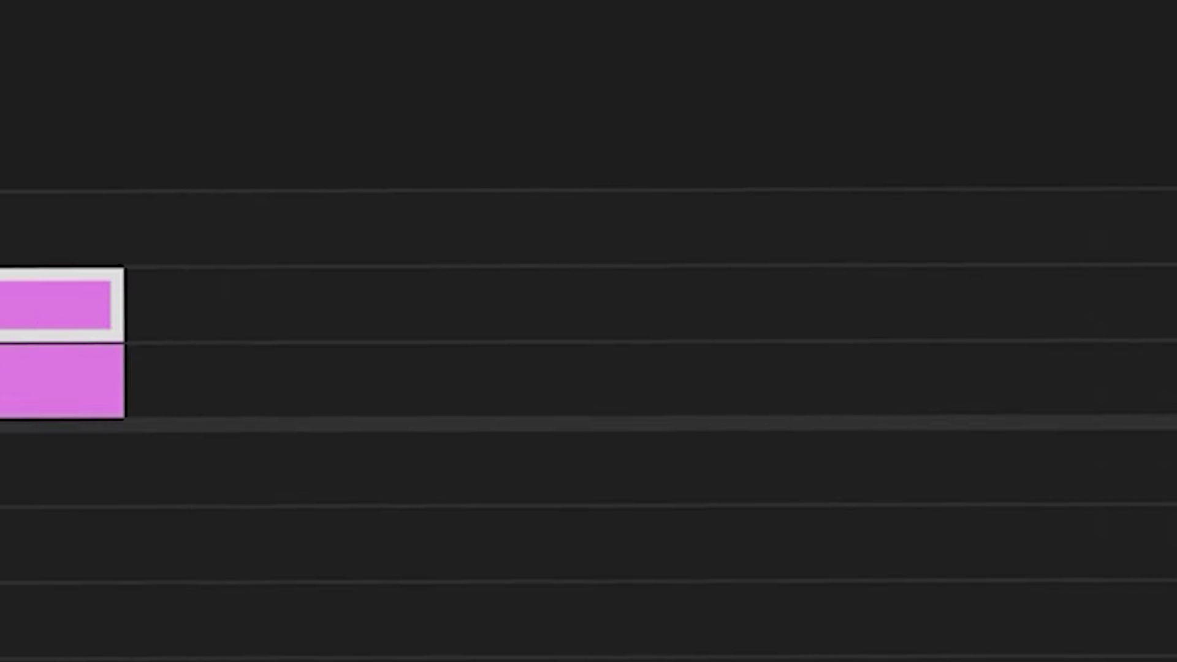
Drag the Transform effect from Video Effects > Distort onto the Cravest title clip.
left_click_drag(650, 380, 689, 392)
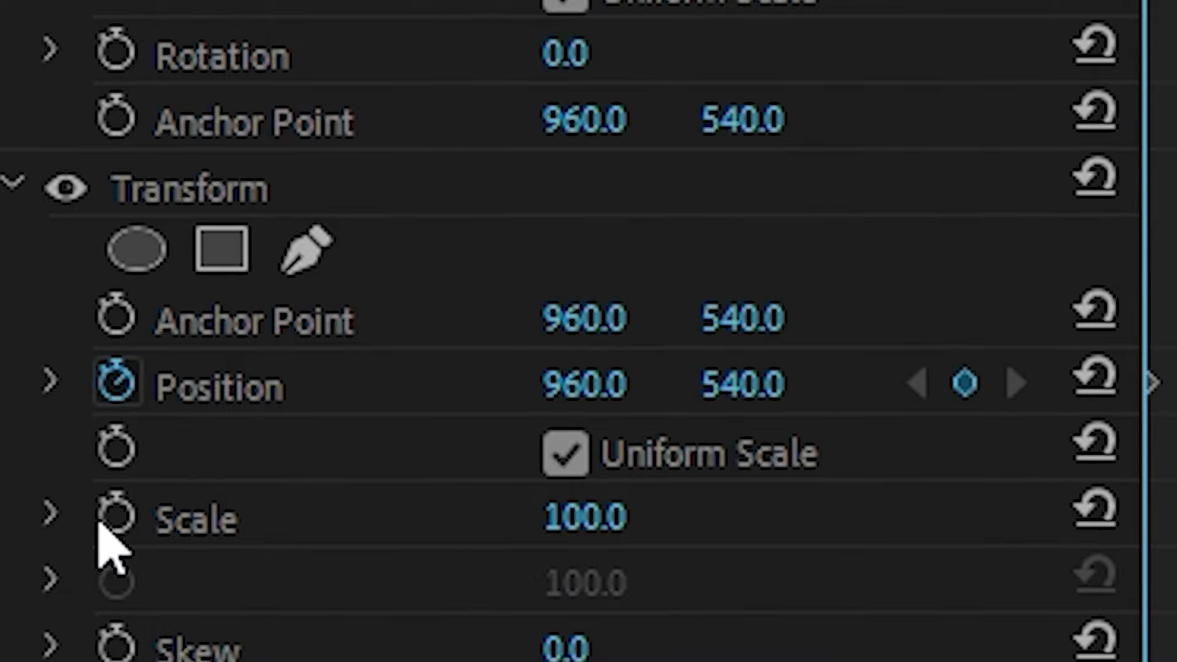
Keyframe the Transform Scale from 100 to 200 and preview the growth.
left_click(110, 516)
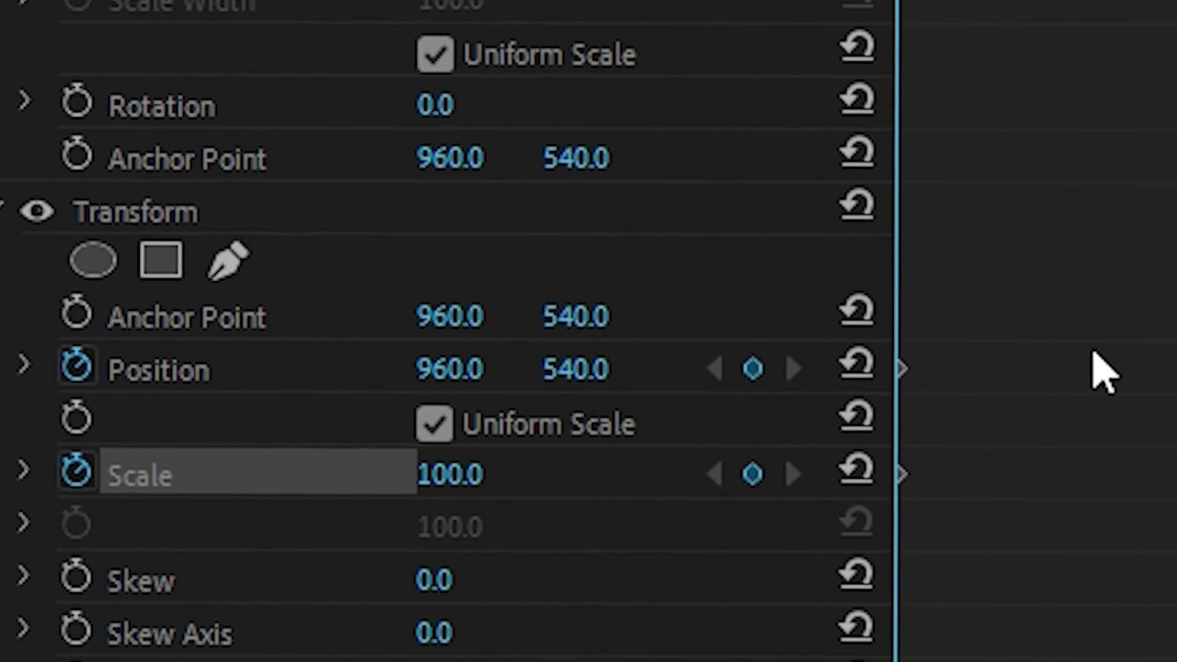
left_click(657, 510)
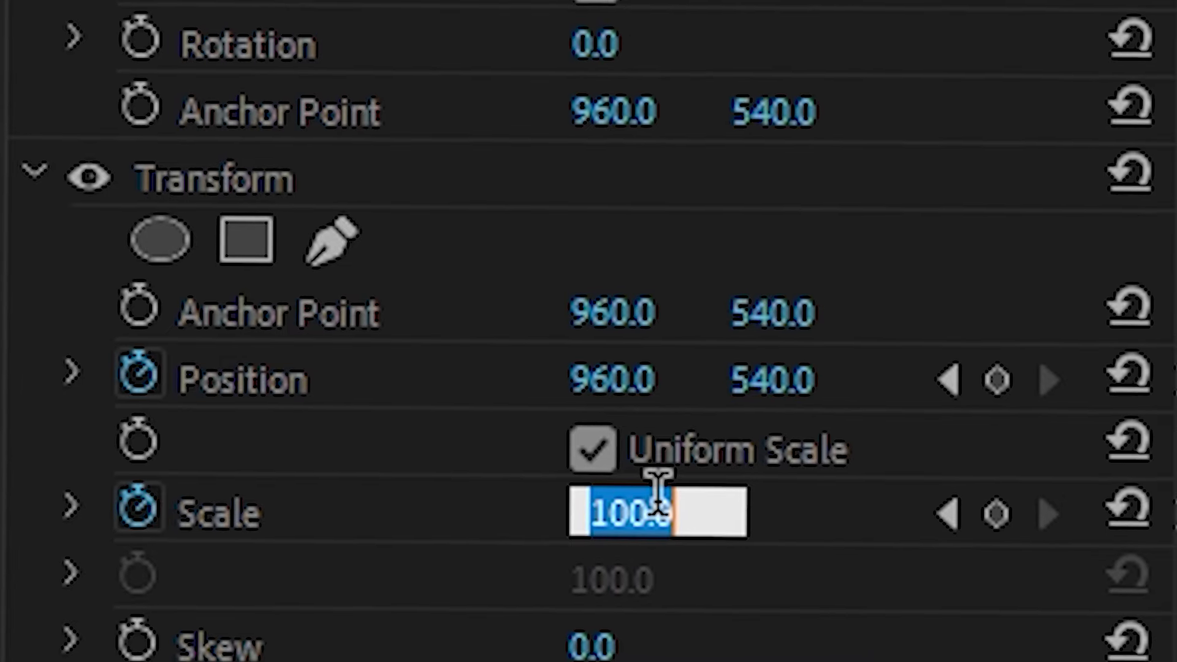
type("200")
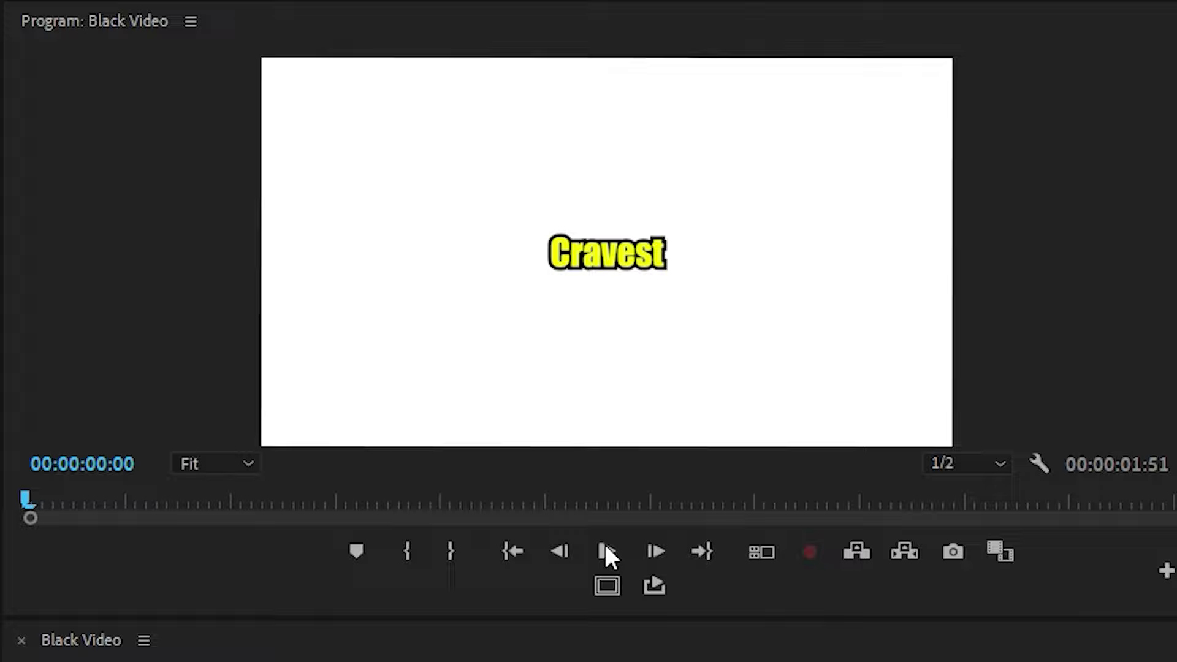
left_click(607, 551)
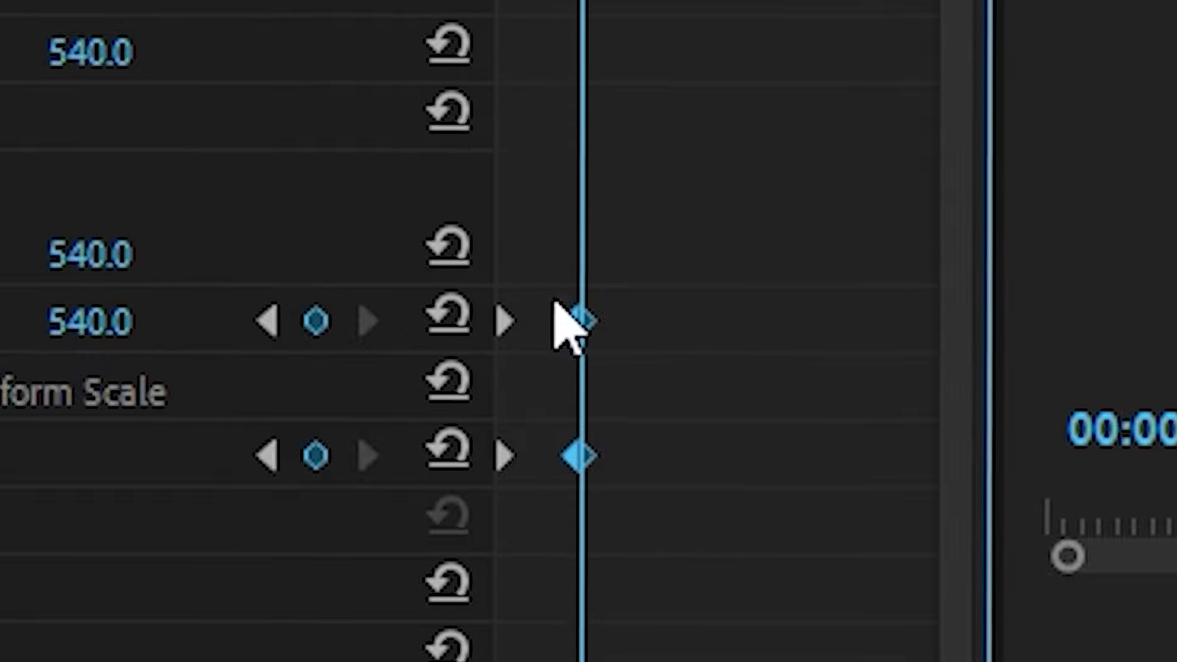
Make the Scale keyframes Bezier and apply Ease In.
right_click(577, 319)
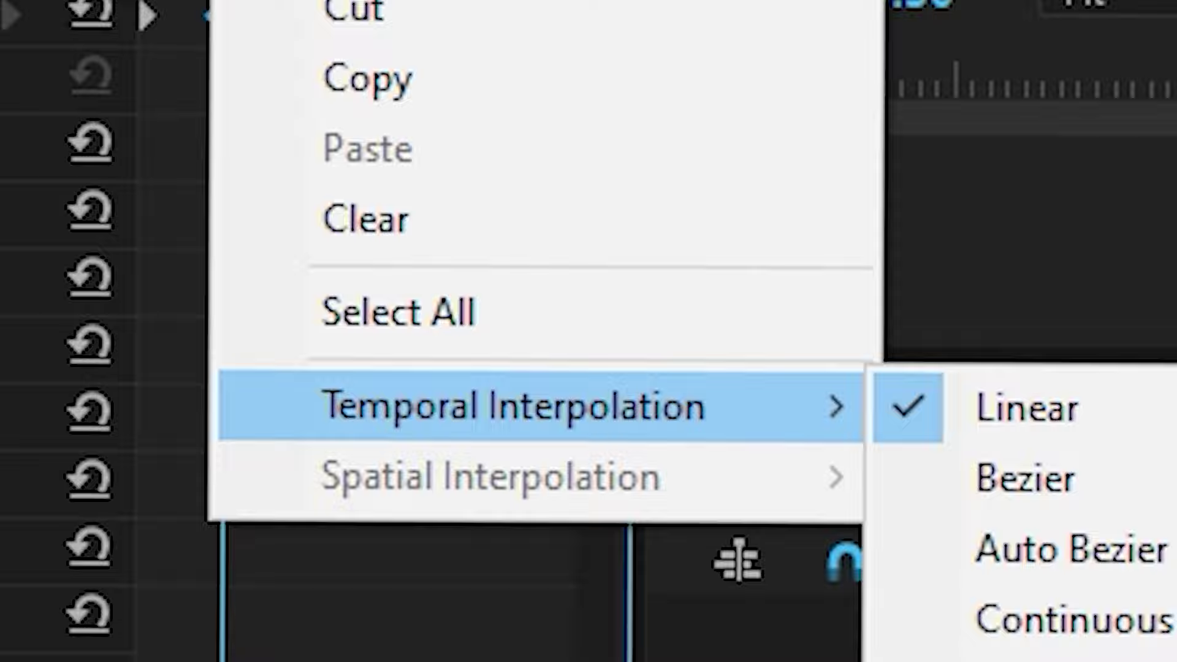
left_click(1104, 640)
right_click(472, 279)
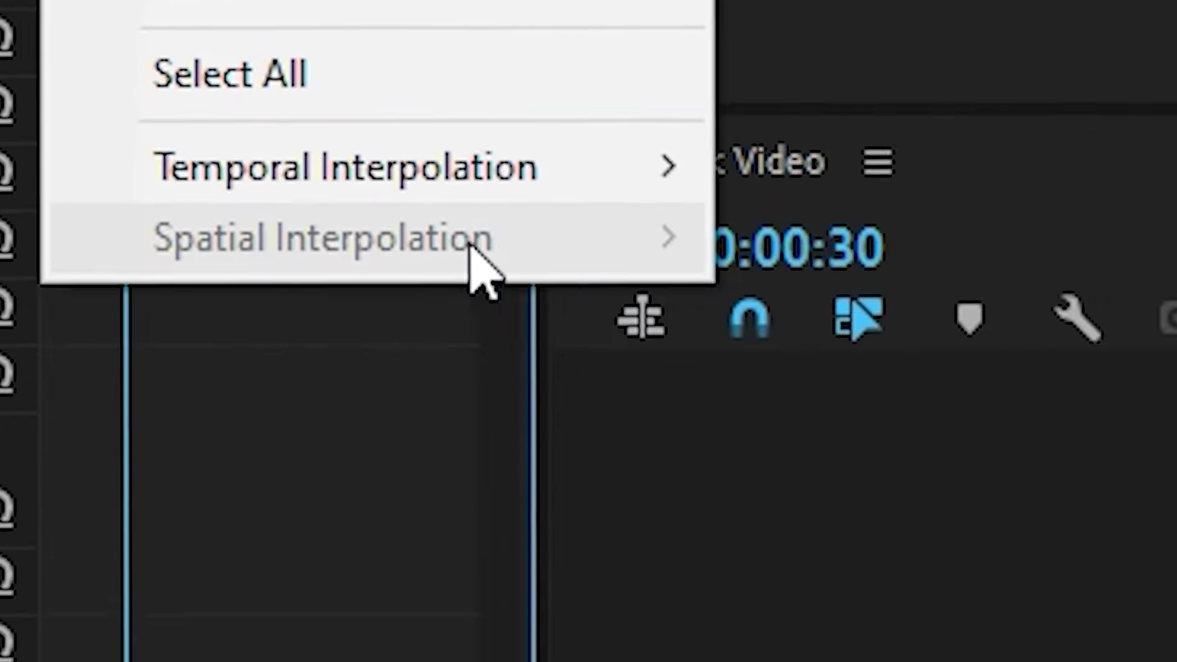
mouse_move(310, 116)
left_click(840, 491)
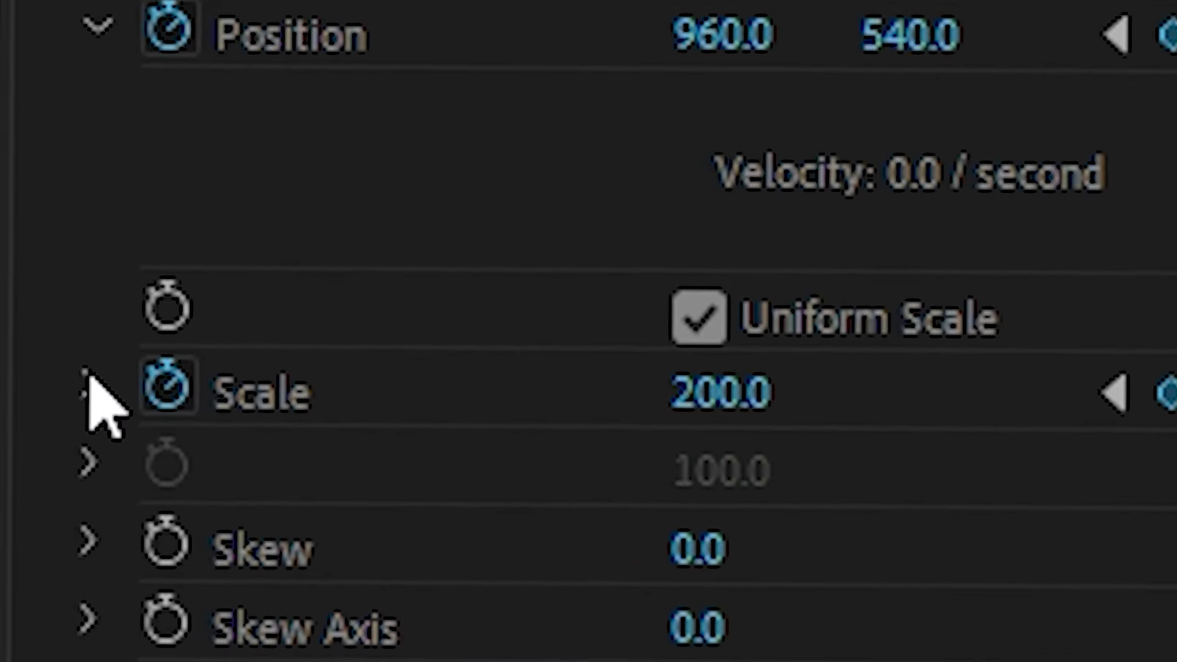
Sharpen the ease into the final keyframe with the Scale graph's velocity handle.
left_click(61, 402)
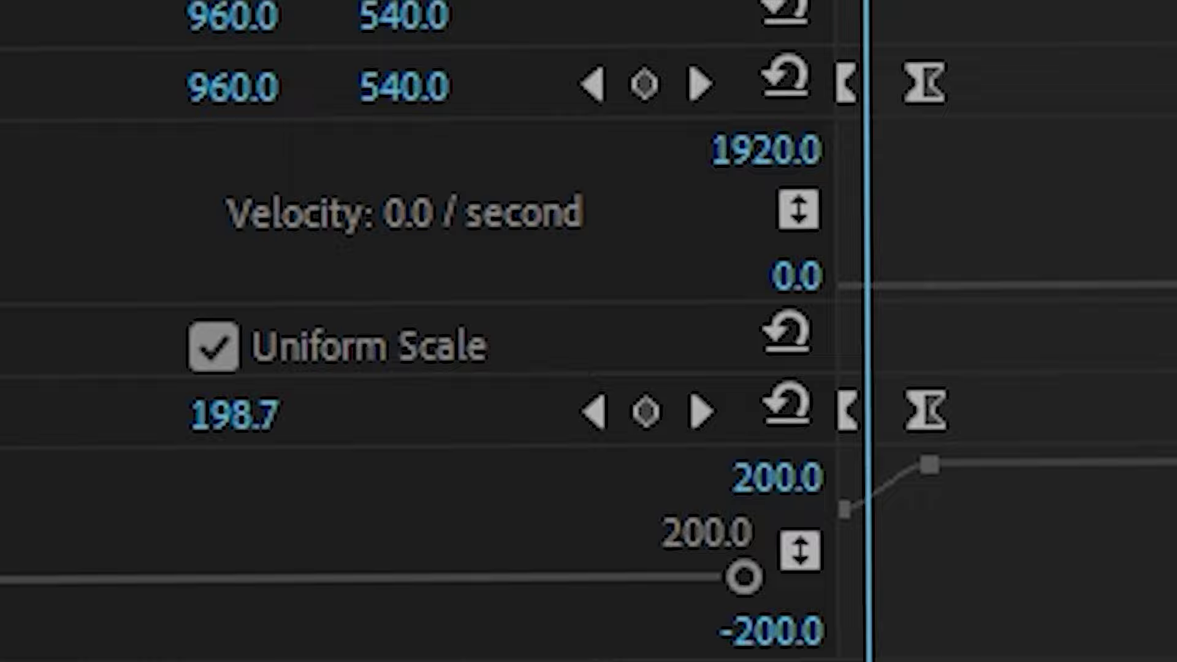
scroll(912, 424, "up", 3)
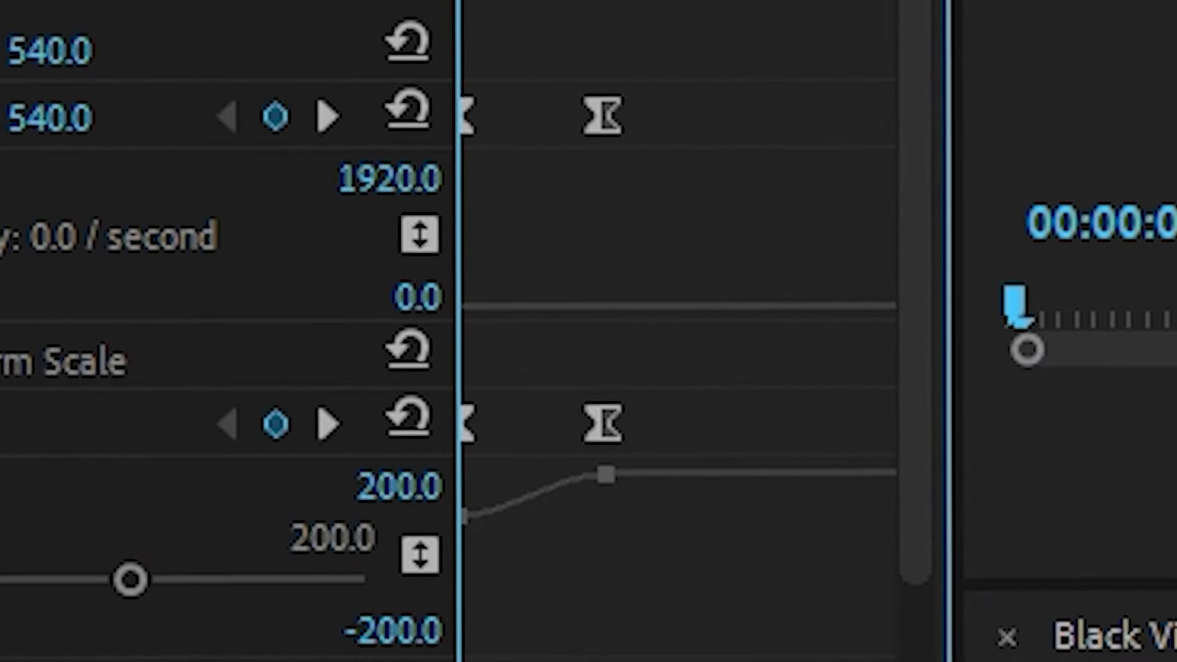
left_click(470, 424)
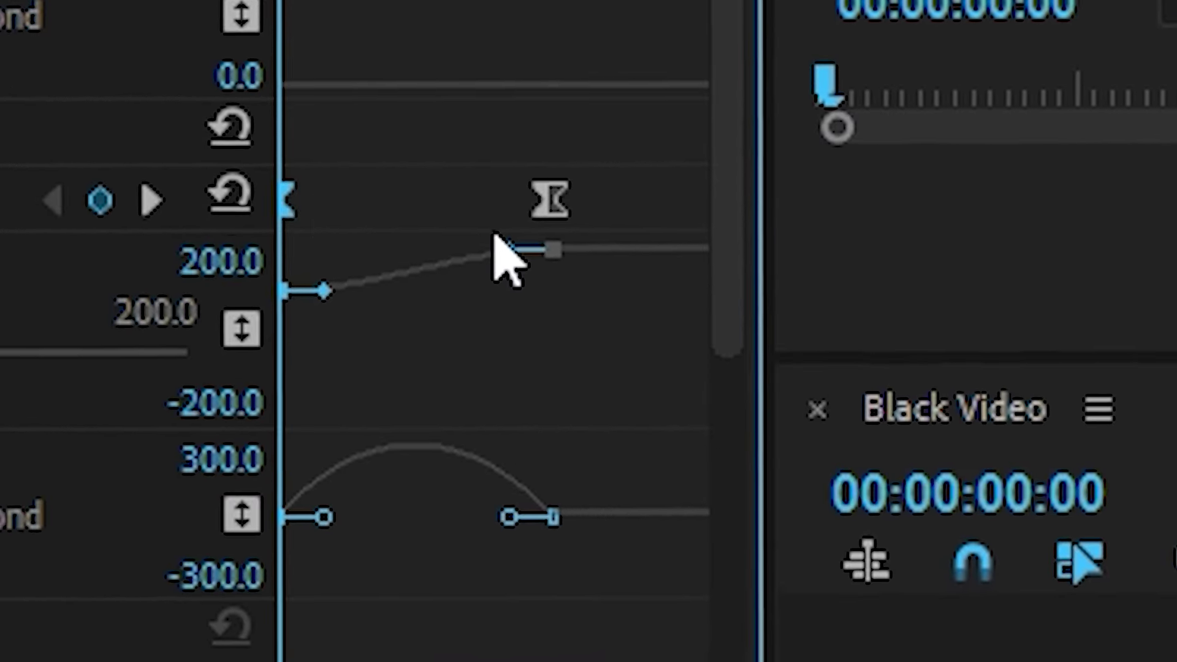
left_click(734, 424)
left_click_drag(550, 484, 427, 490)
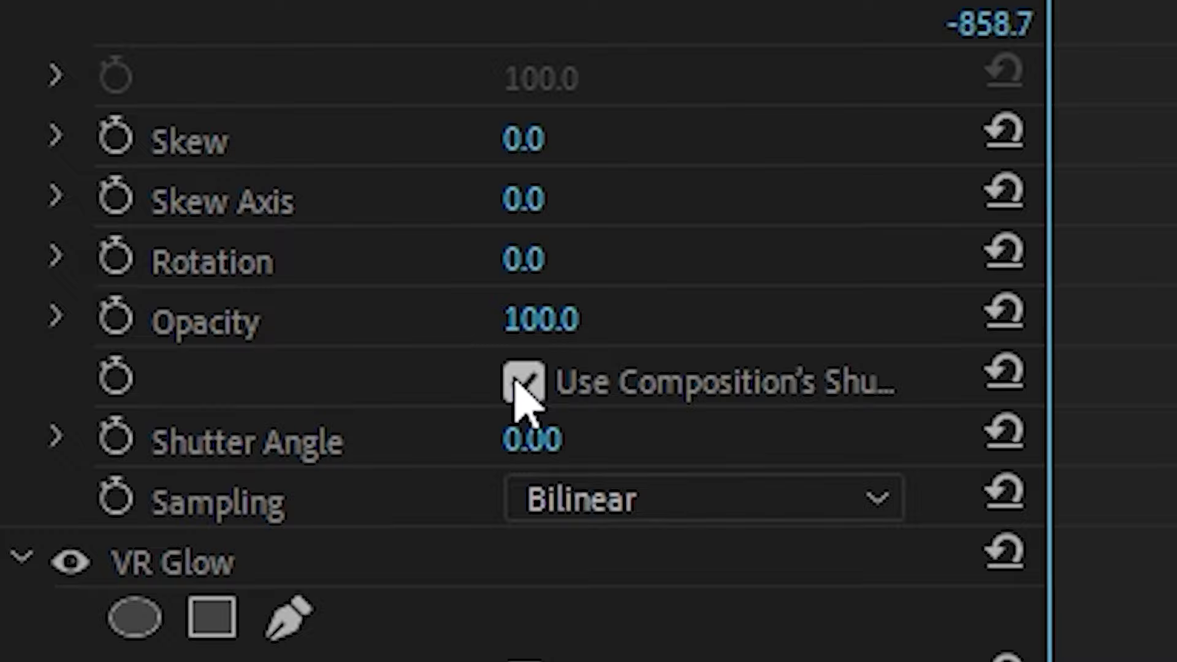
Disable Use Composition's Shutter Angle, preview the blur, and begin saving Transform as a preset.
left_click(518, 377)
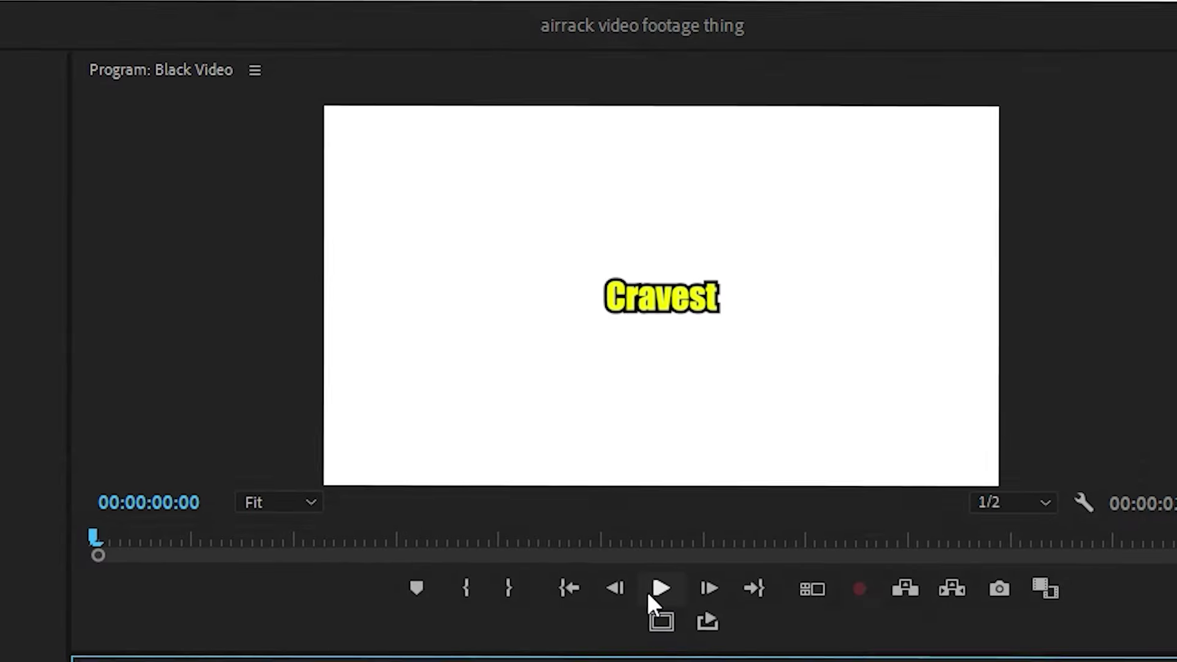
left_click(650, 590)
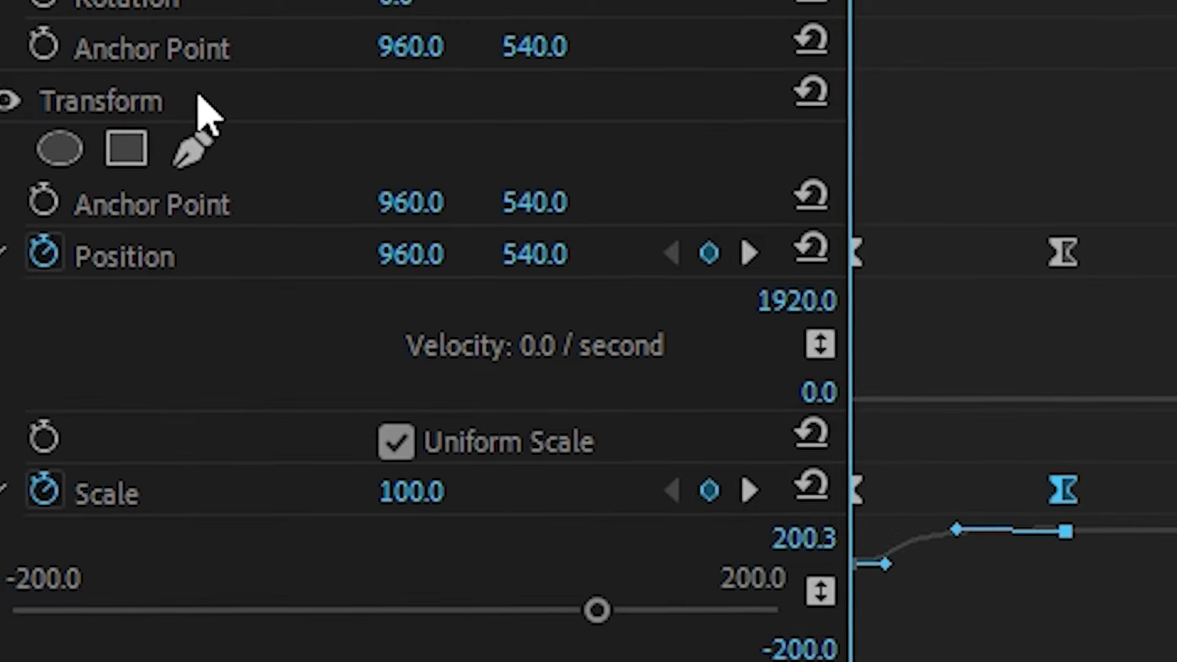
right_click(199, 95)
left_click(328, 176)
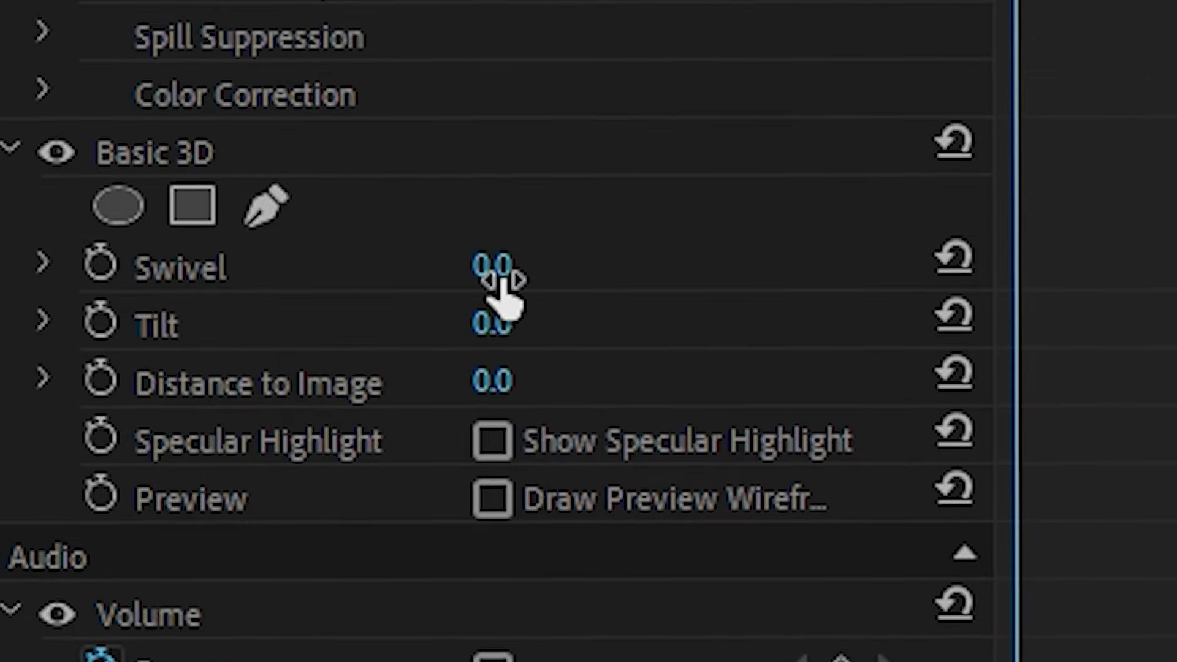
Scrub the Basic 3D Swivel on the keyed explosion layer to about -14°.
left_click_drag(499, 292, 539, 292)
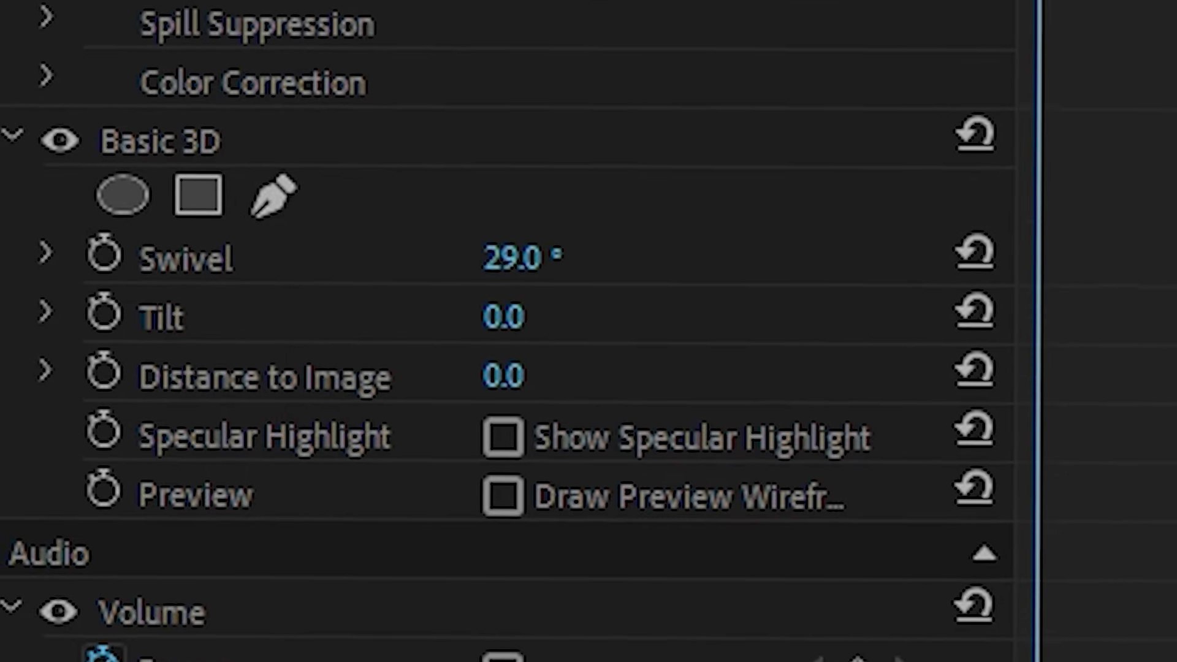
left_click_drag(550, 252, 729, 355)
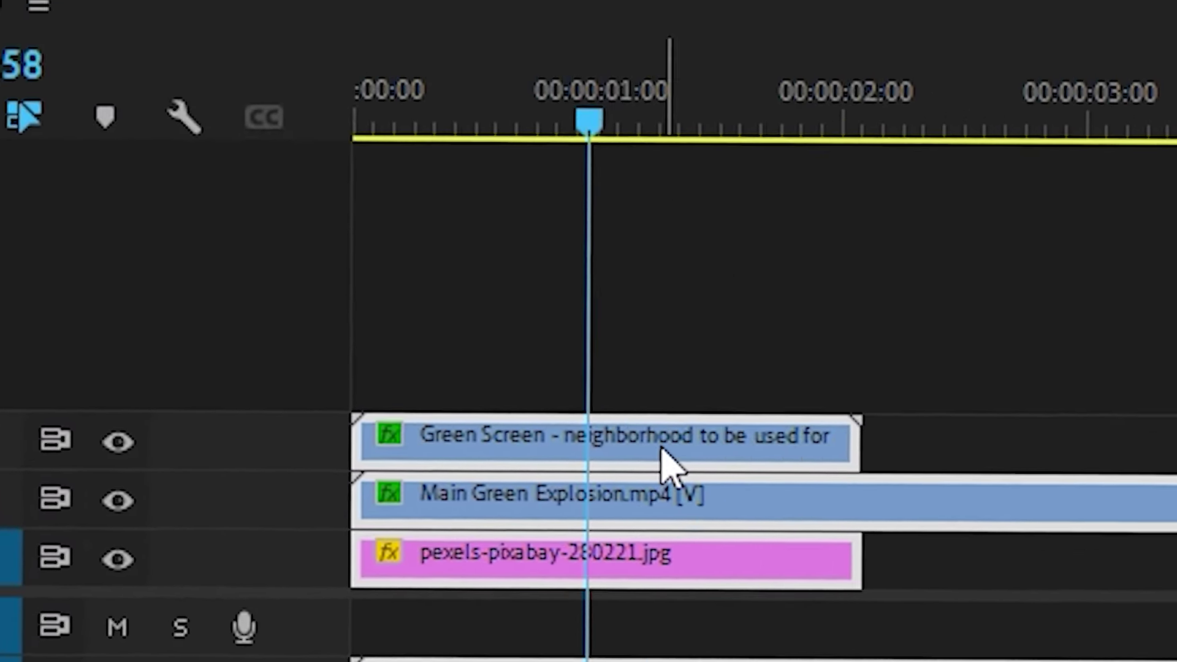
Nest the selected clips into Nested Sequence 01 and drag the saved preset onto it.
right_click(665, 466)
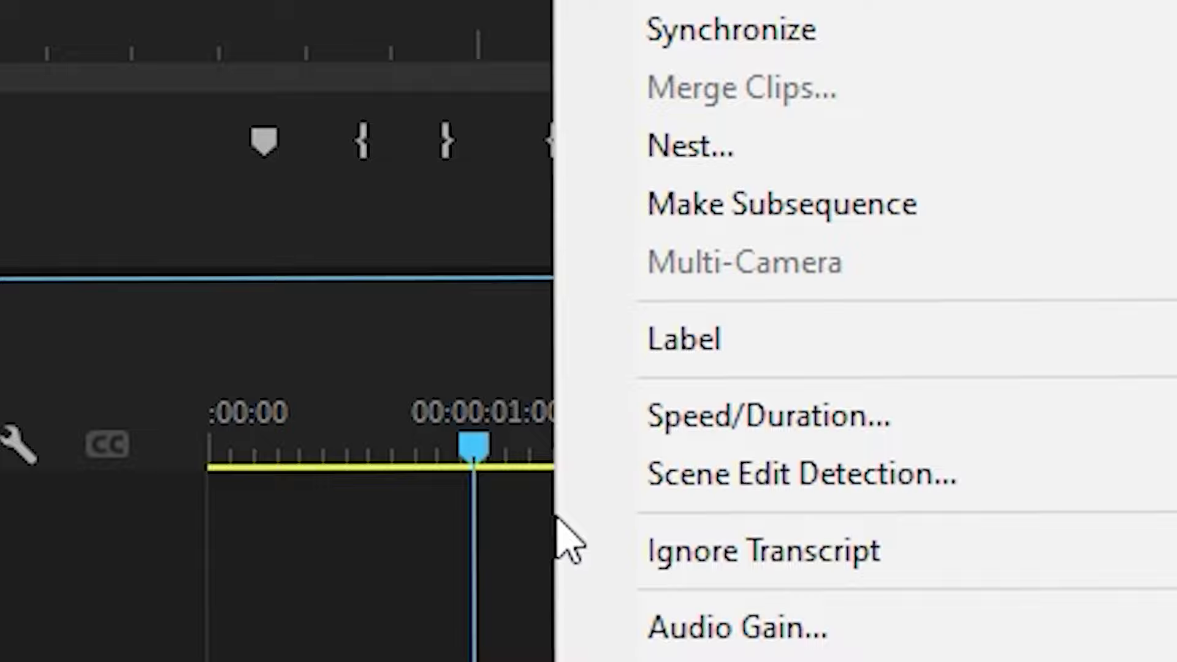
left_click(557, 338)
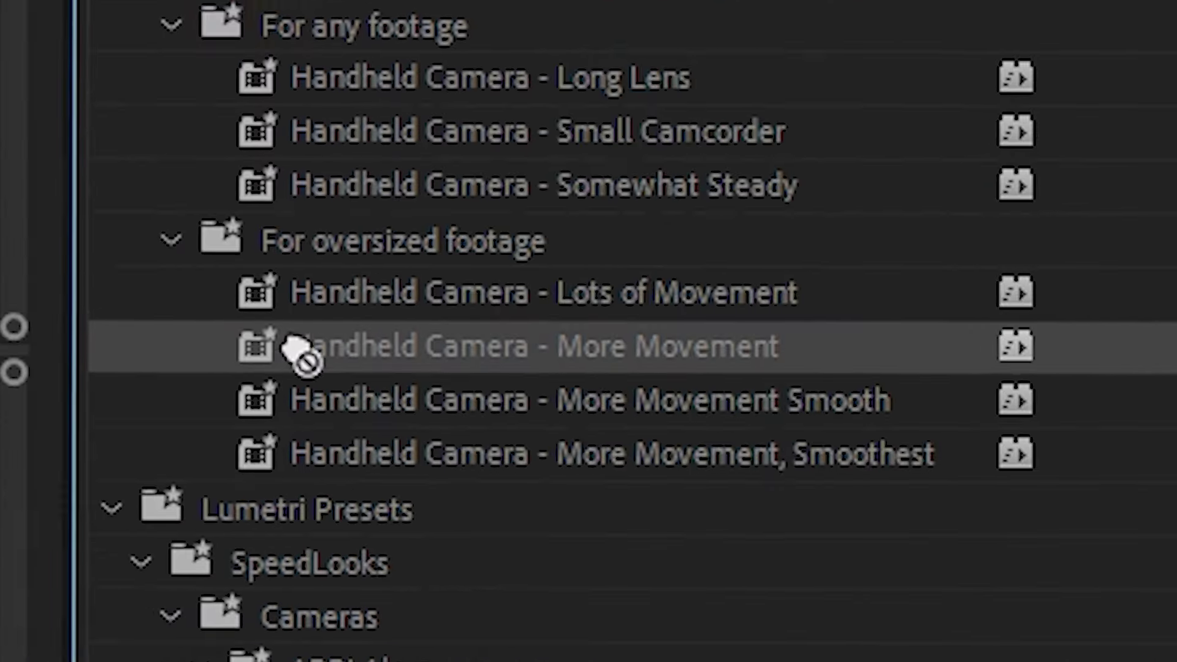
left_click_drag(301, 352, 331, 322)
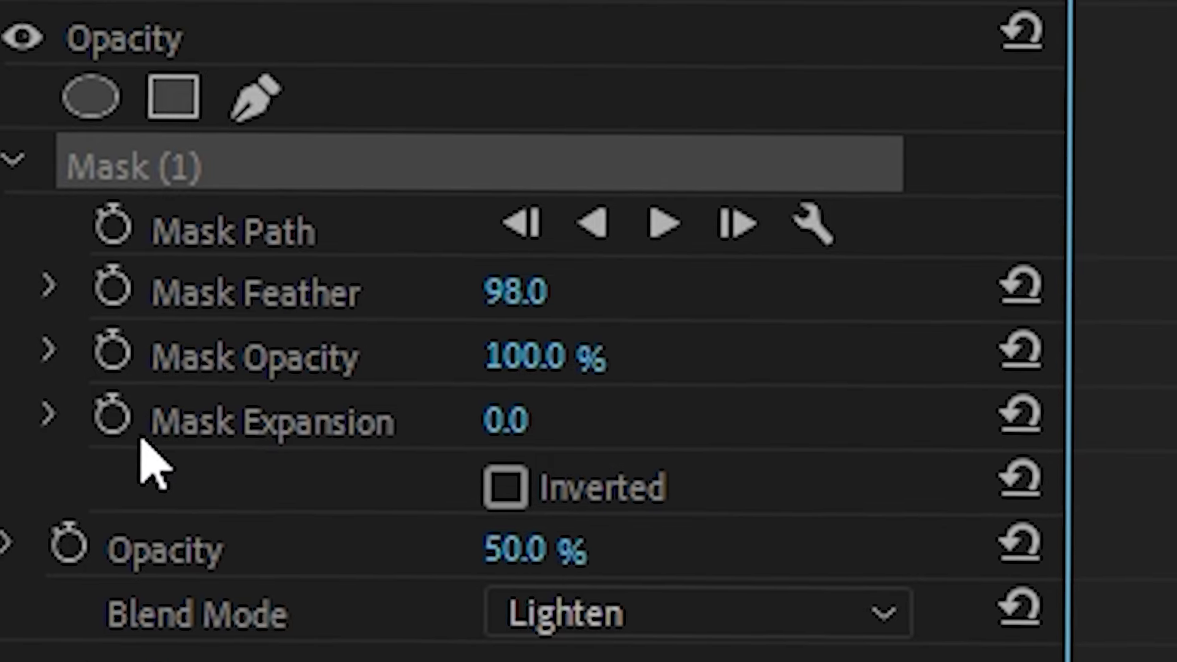
Keyframe Mask Opacity, dropping it to 0% and then raising it to 70%.
left_click_drag(533, 368, 242, 380)
left_click(101, 365)
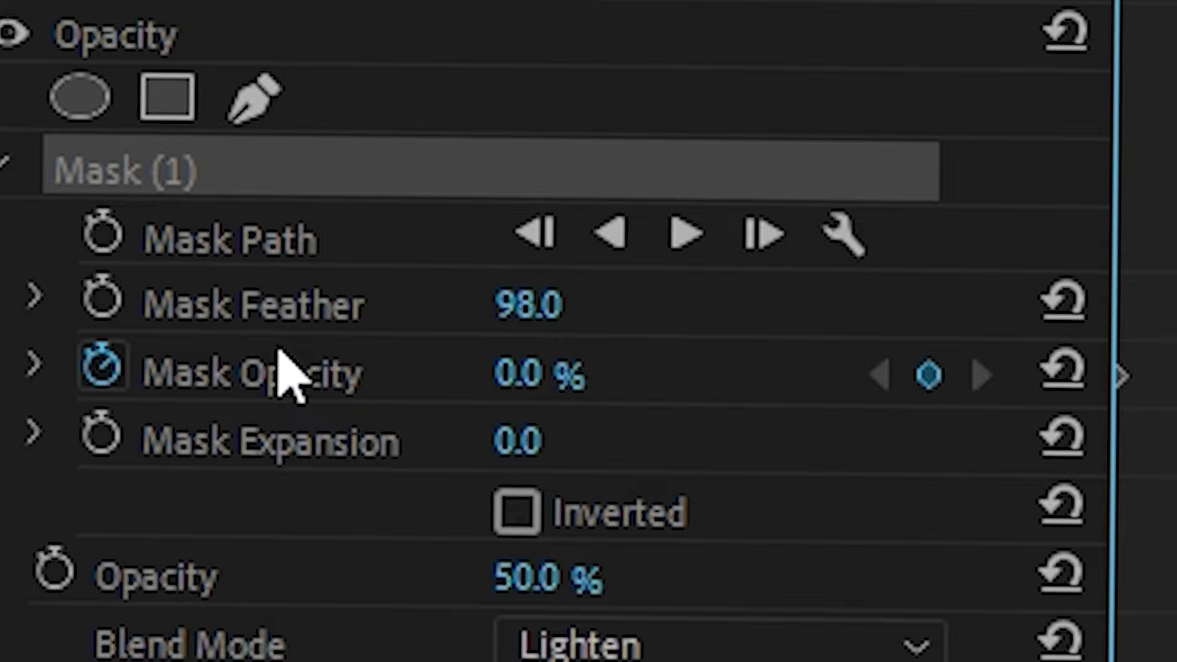
left_click(532, 367)
type("60")
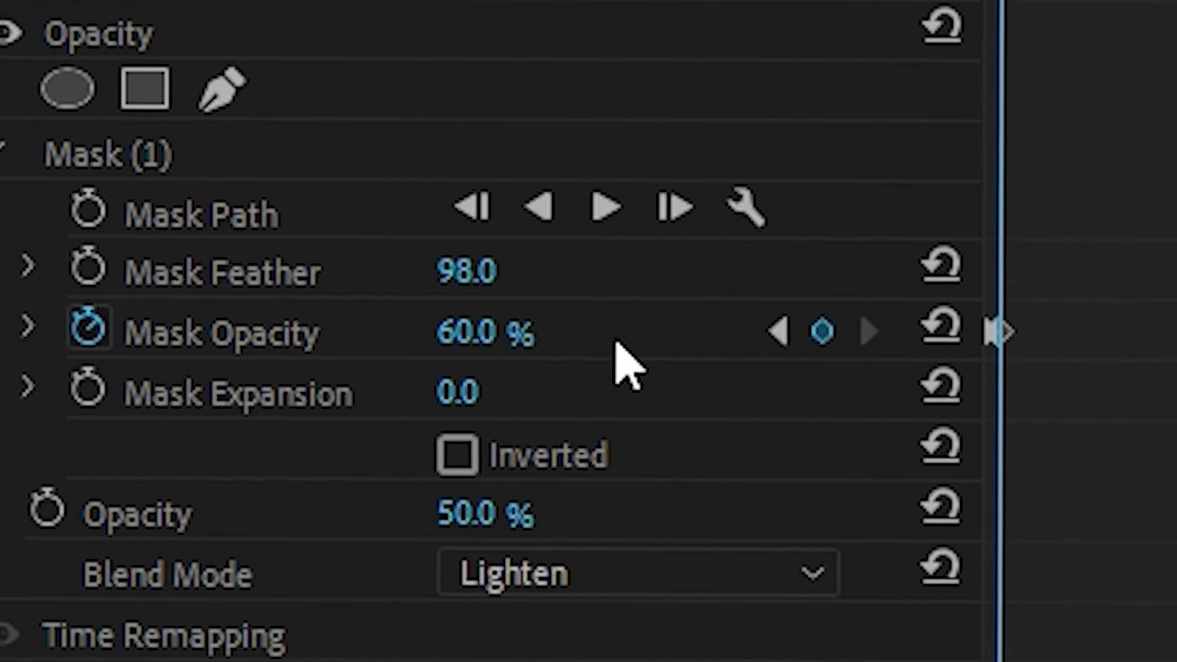
type("70")
key("Return")
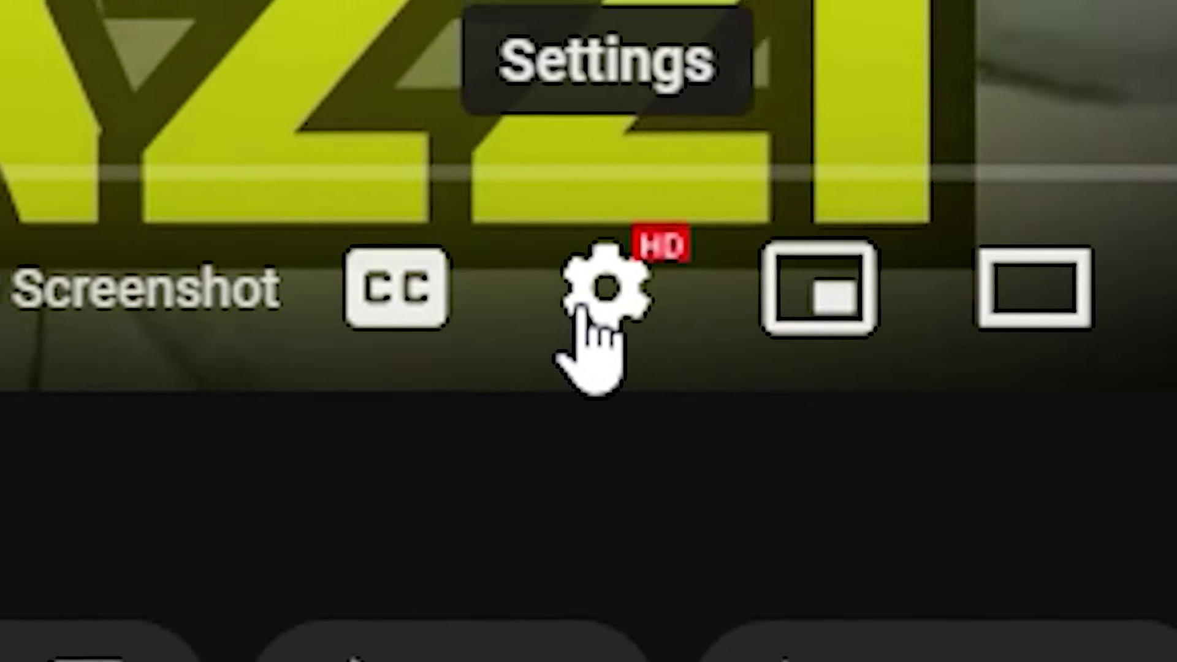
Enter 105 as the Desktop Screenshot clip's Scale value.
left_click(588, 300)
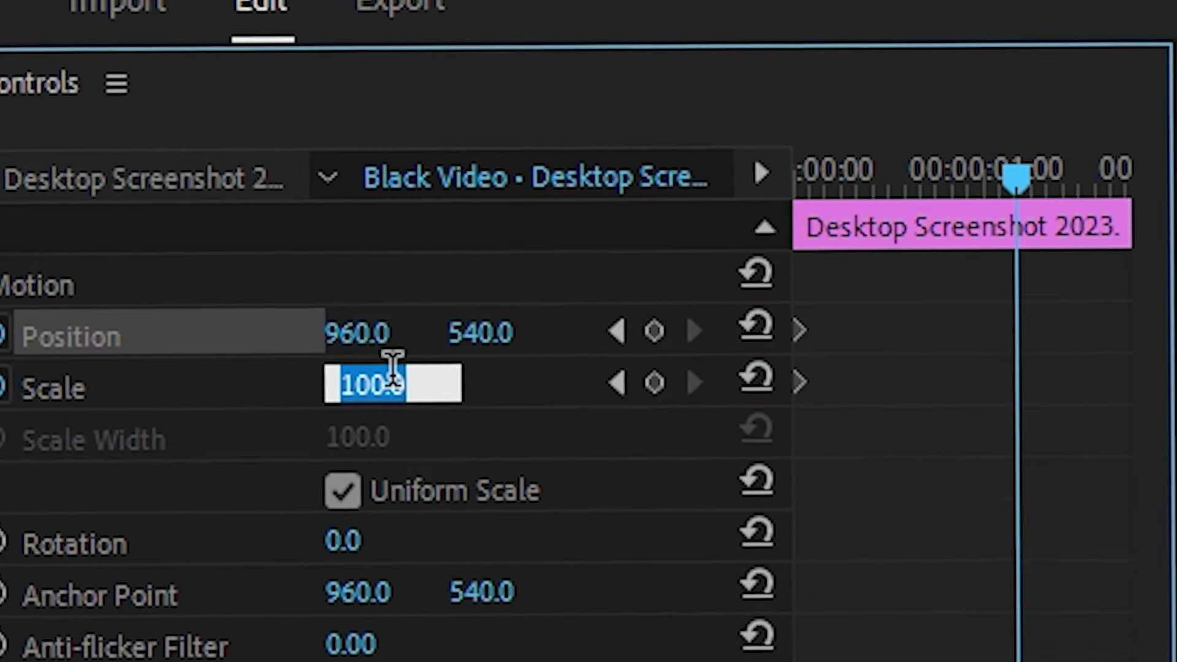
type("105")
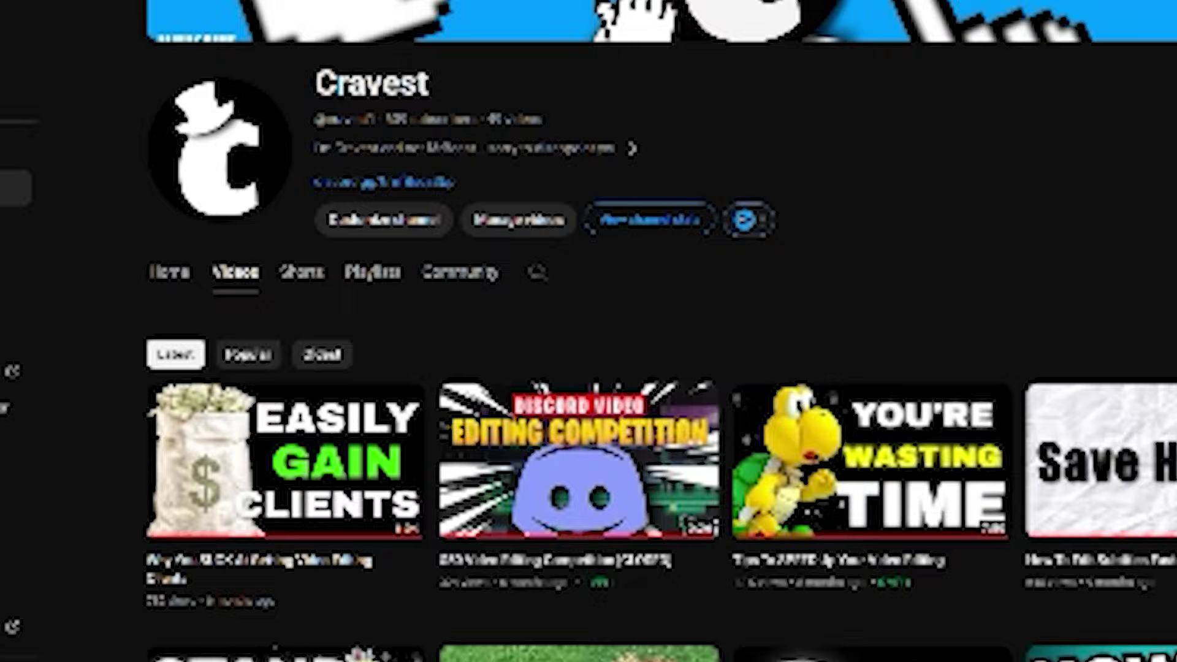